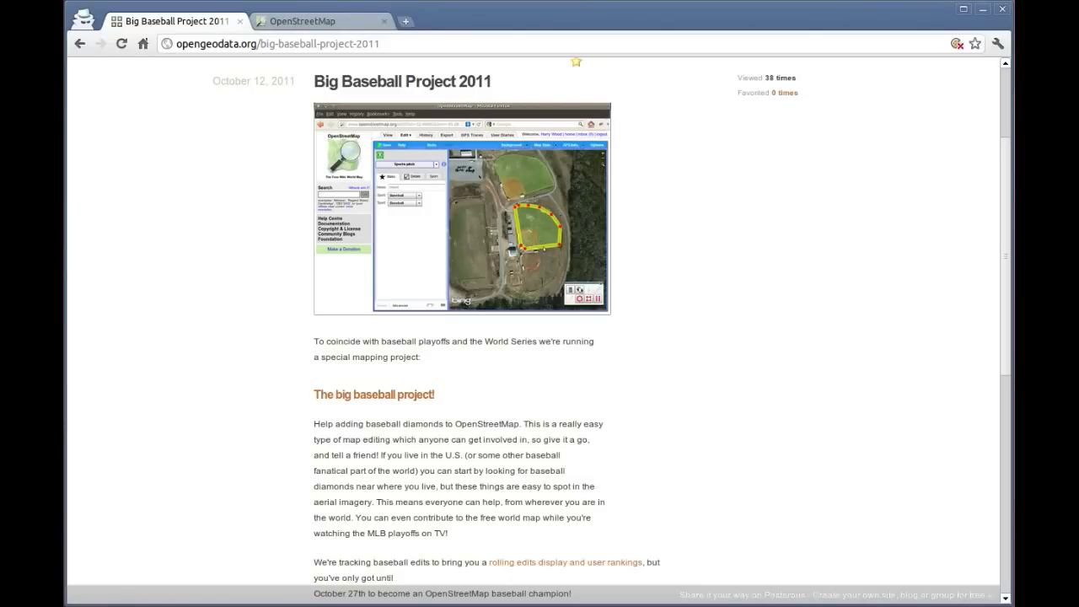
- Switch from the blog post to the OpenStreetMap browser tab showing the main map
click(317, 25)
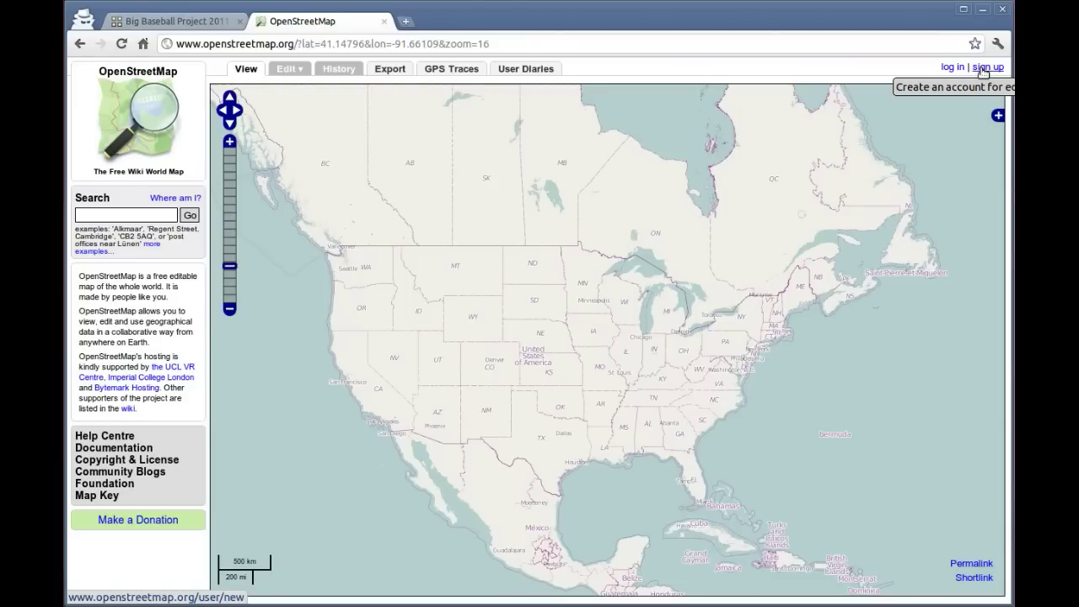
- Log in to OpenStreetMap with the account username and password
click(950, 68)
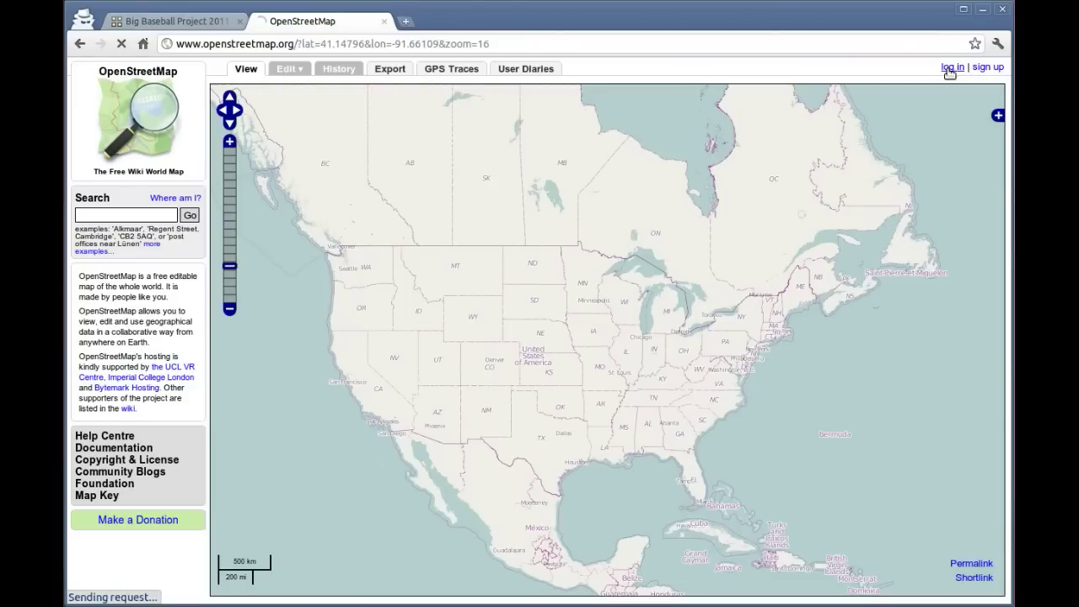
click(494, 206)
text(landees)
key(Tab)
text(******)
key(Return)
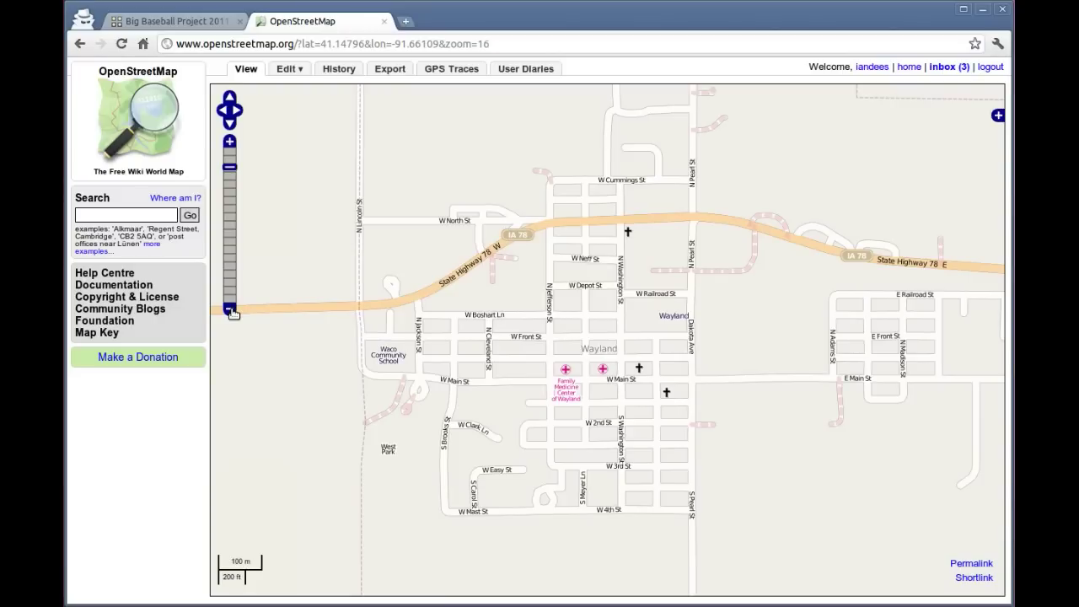
- Open Wayland in Potlatch 2 and toggle the Bing imagery Dim option on, then back off
click(286, 69)
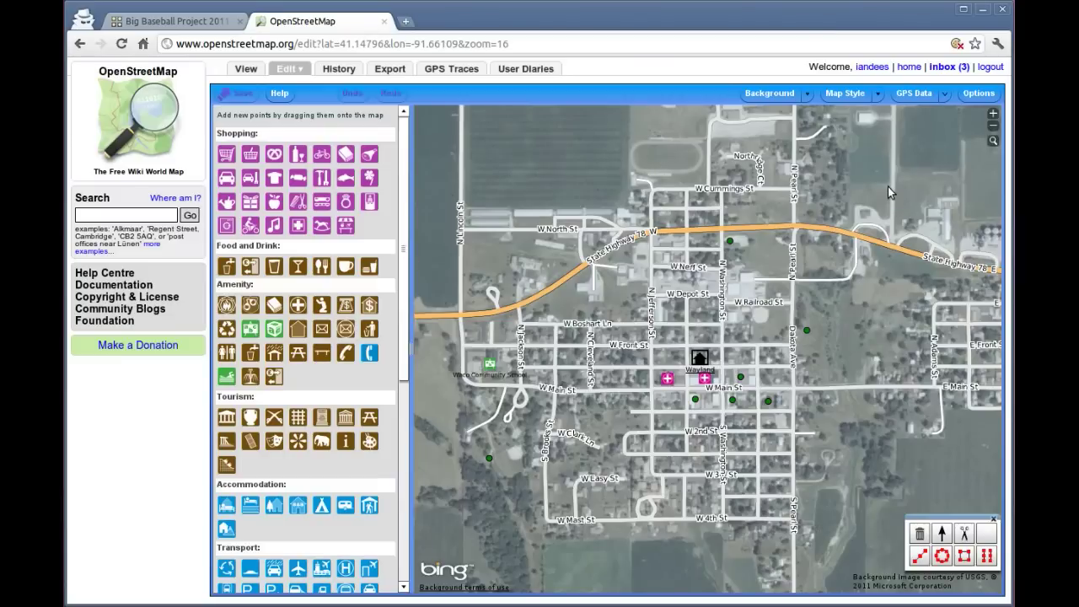
click(807, 94)
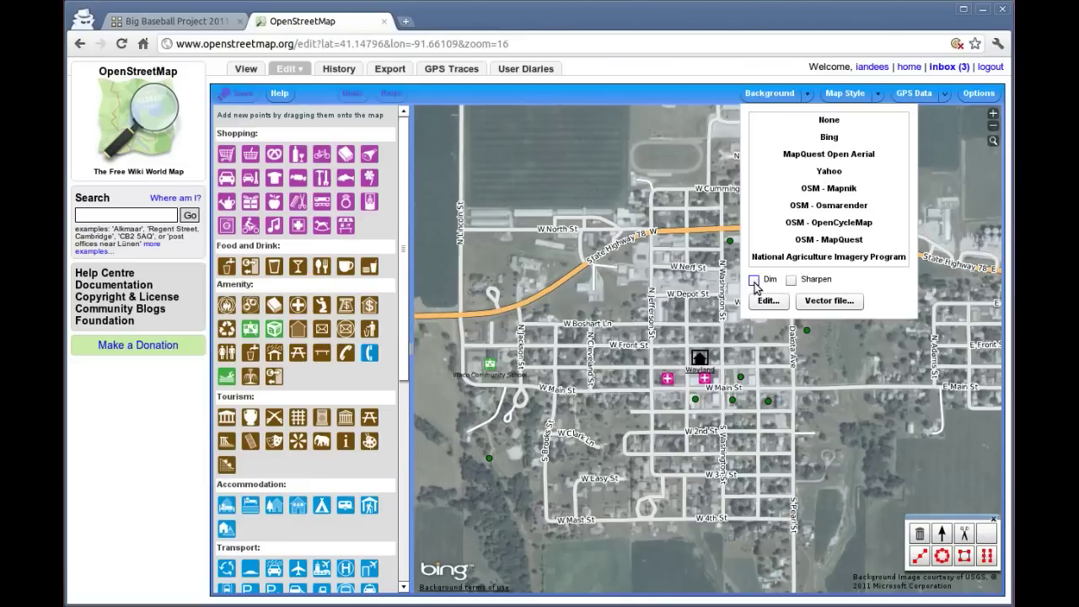
click(754, 280)
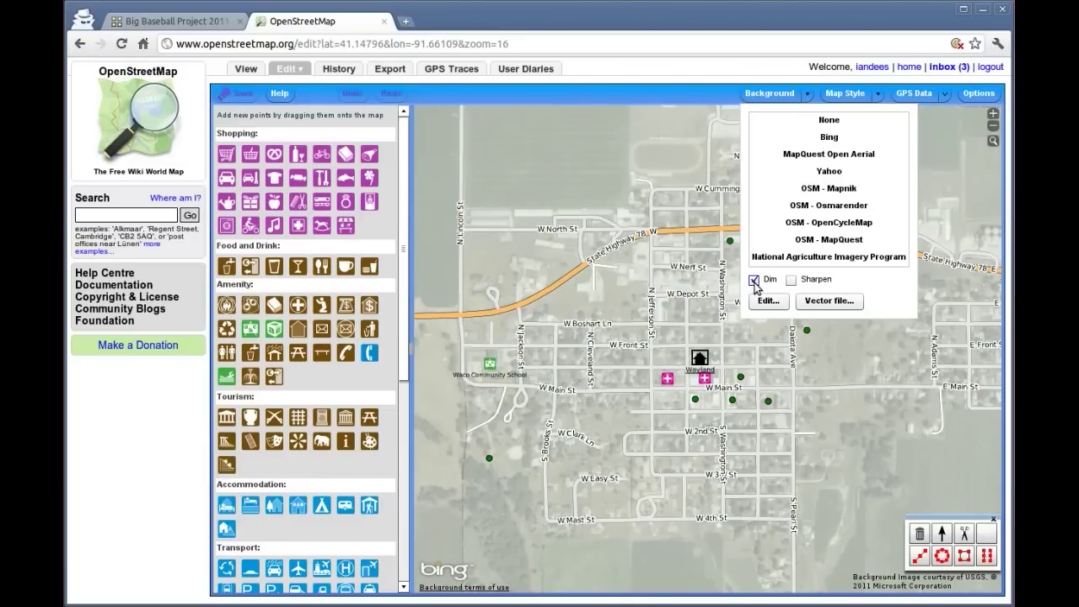
click(753, 280)
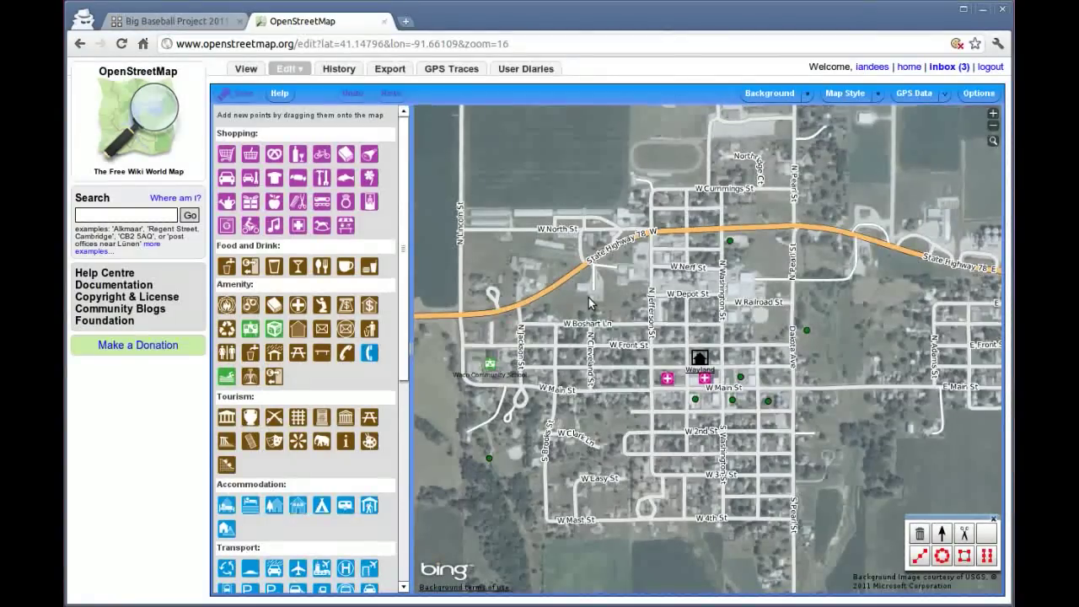
- Pan and zoom the aerial view onto the two baseball diamonds north of Wayland
drag(837, 460, 697, 439)
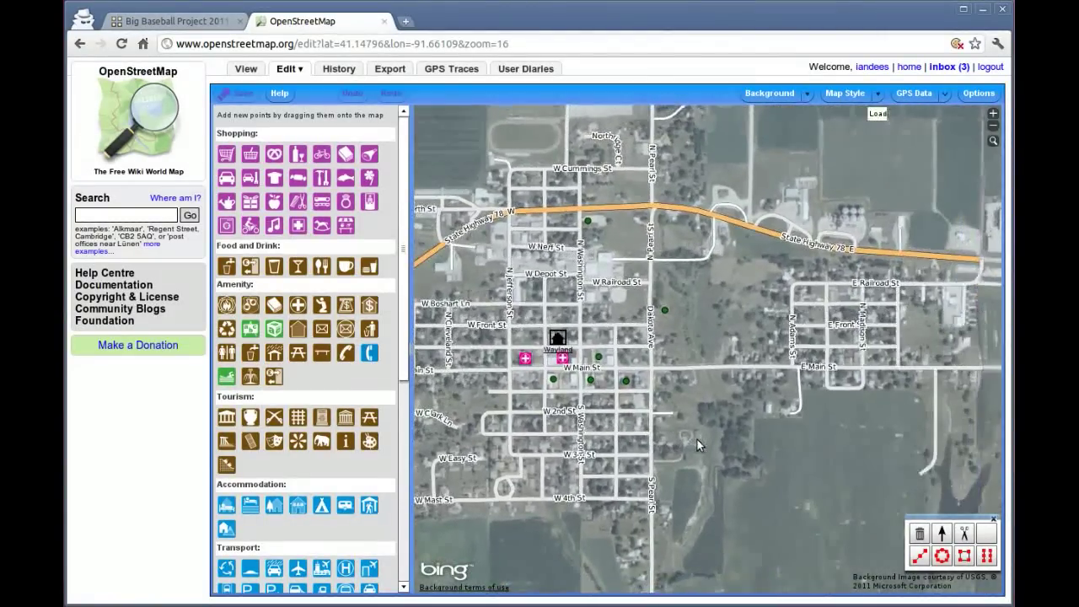
drag(763, 273, 672, 364)
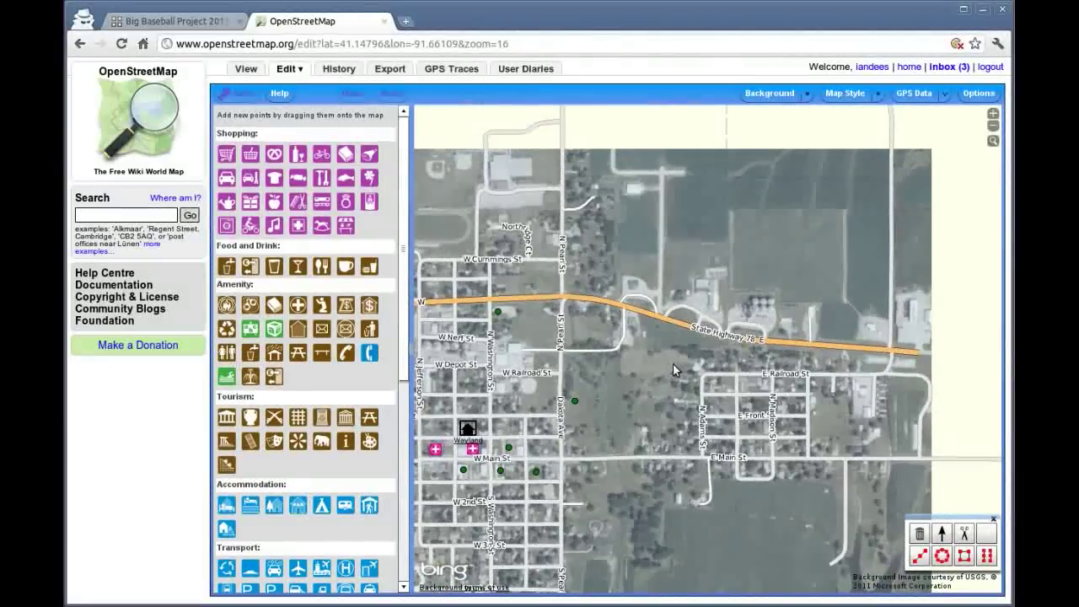
drag(603, 242, 737, 288)
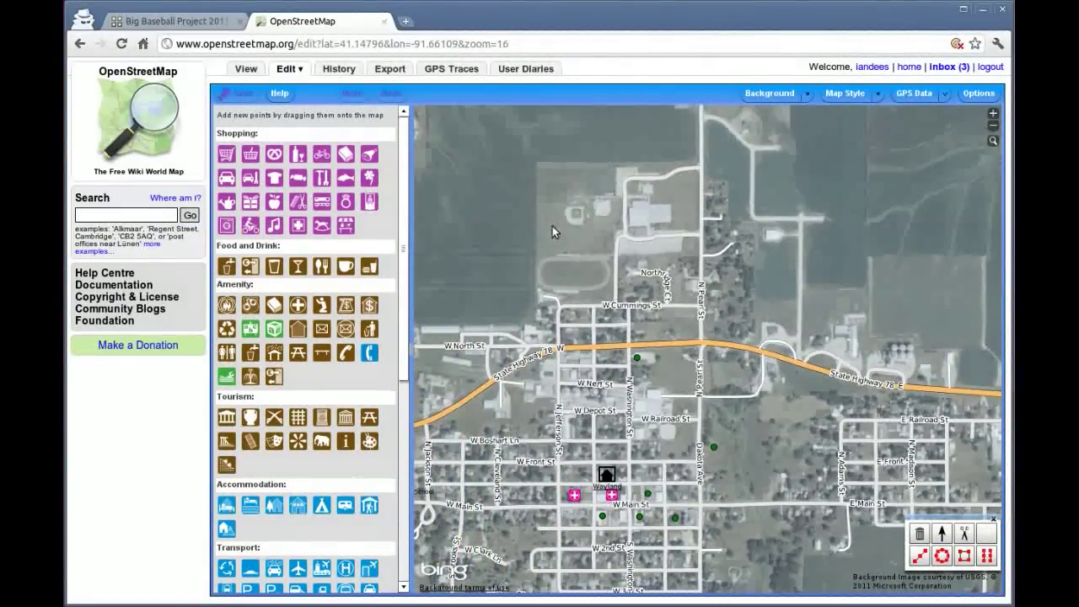
scroll(553, 220, up, 1)
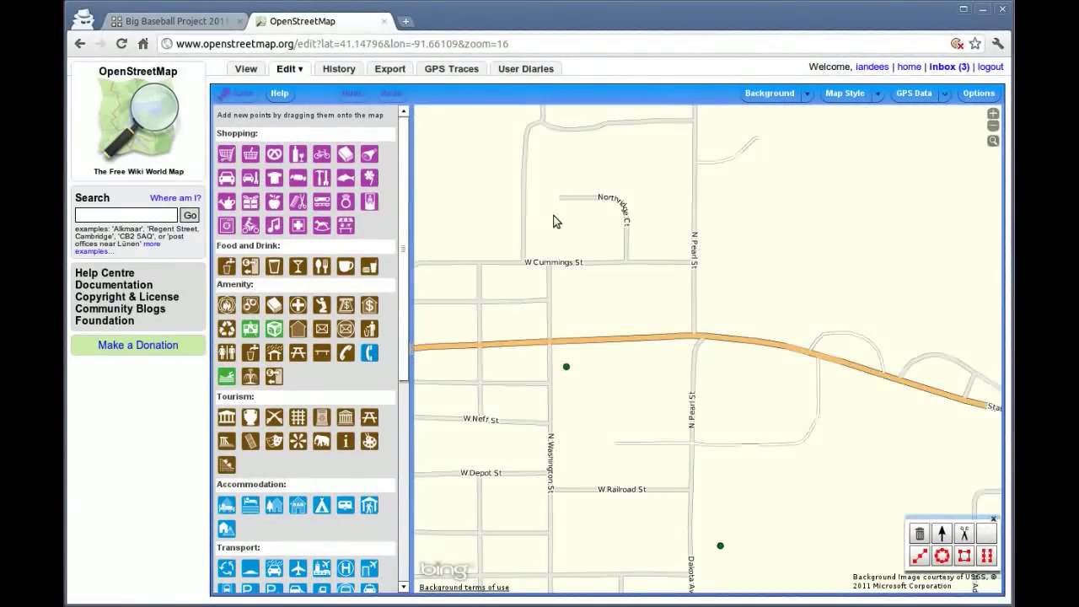
drag(552, 182, 815, 393)
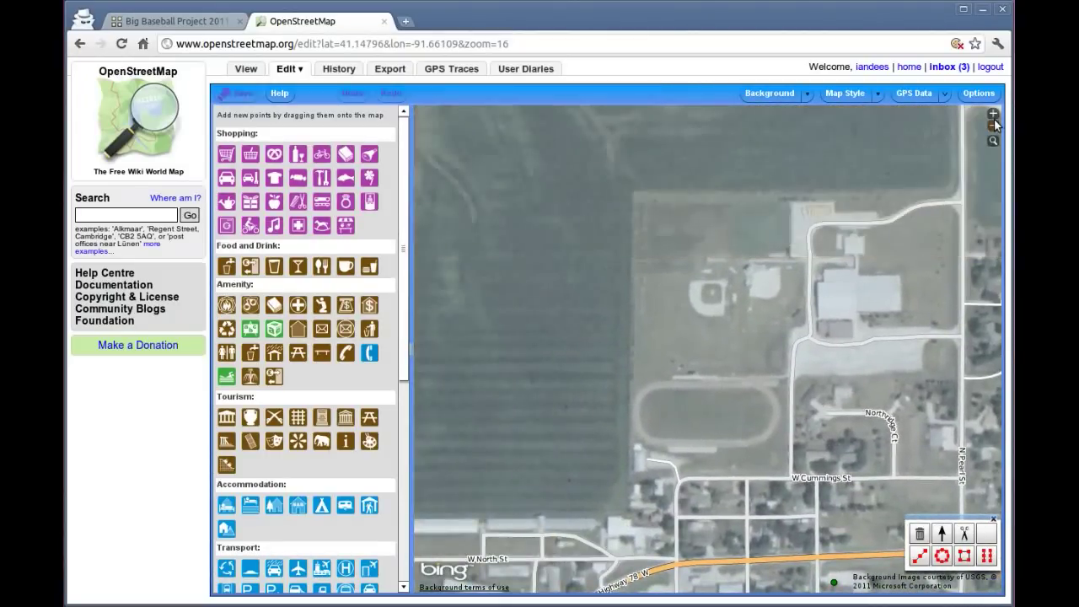
click(992, 116)
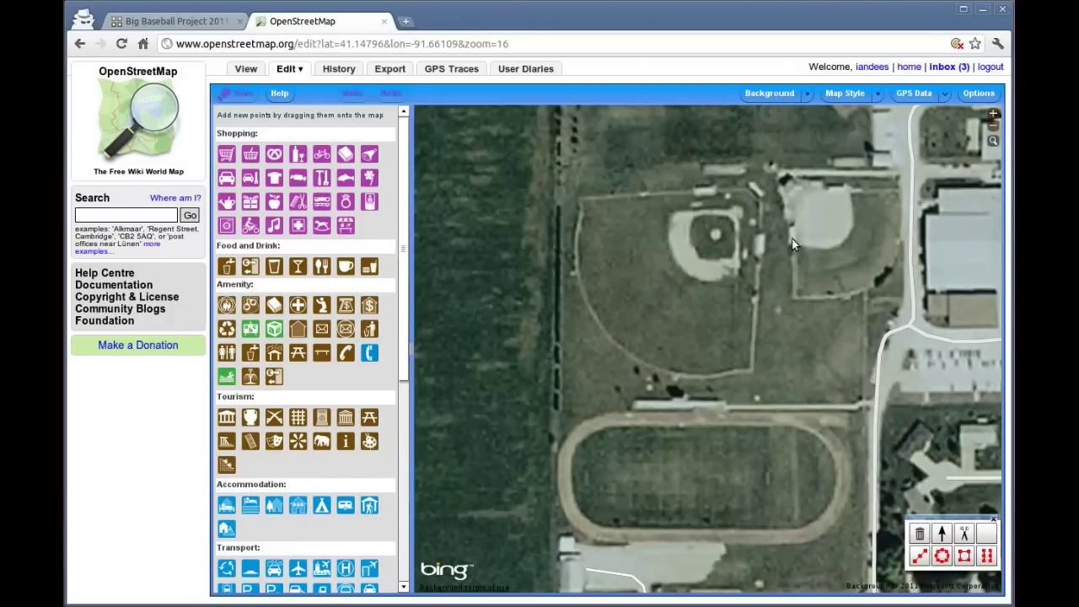
- Trace a closed outline around the western diamond's outfield fence and foul lines
click(734, 214)
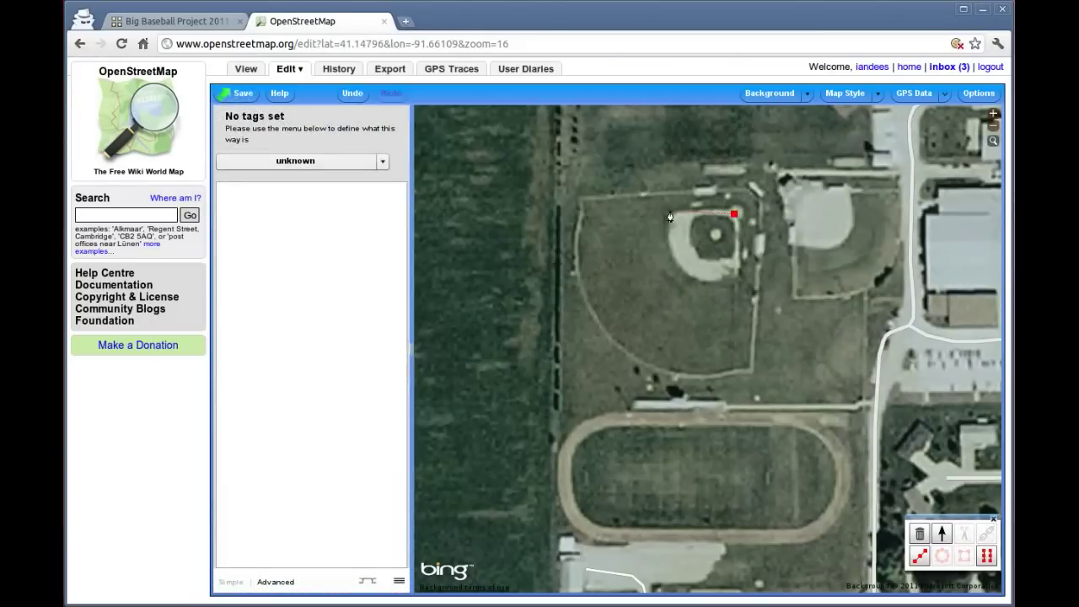
click(588, 221)
click(584, 257)
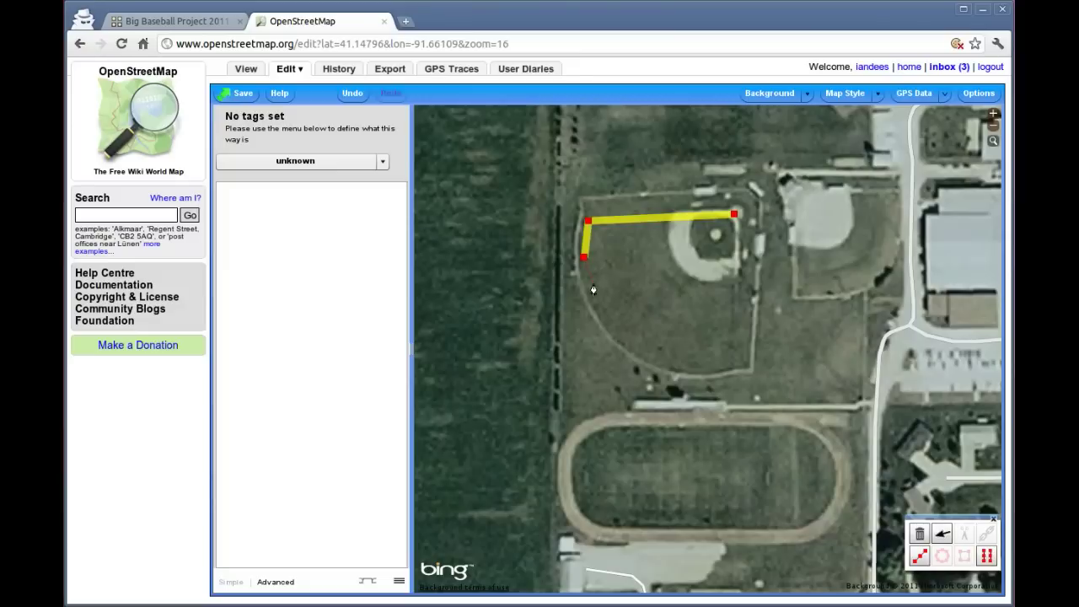
click(593, 293)
click(610, 321)
click(639, 347)
click(675, 360)
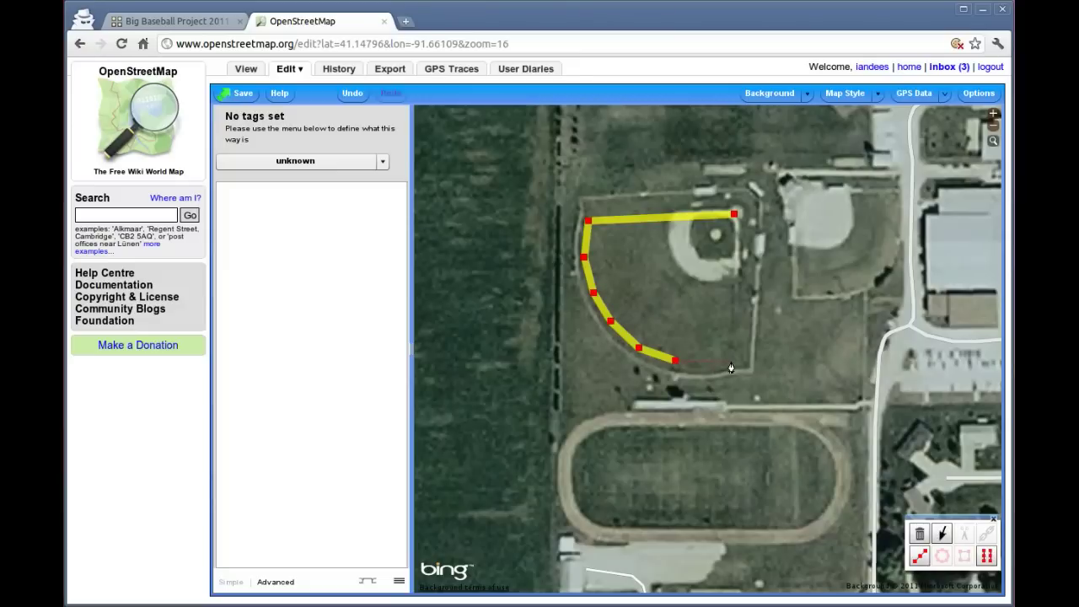
click(729, 362)
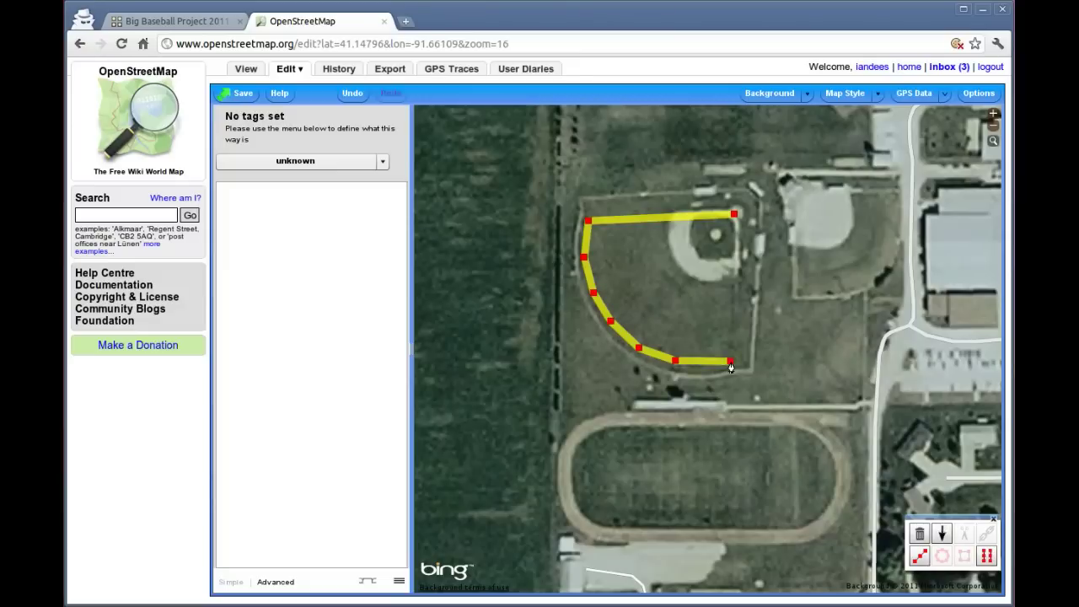
click(734, 216)
drag(738, 221, 767, 232)
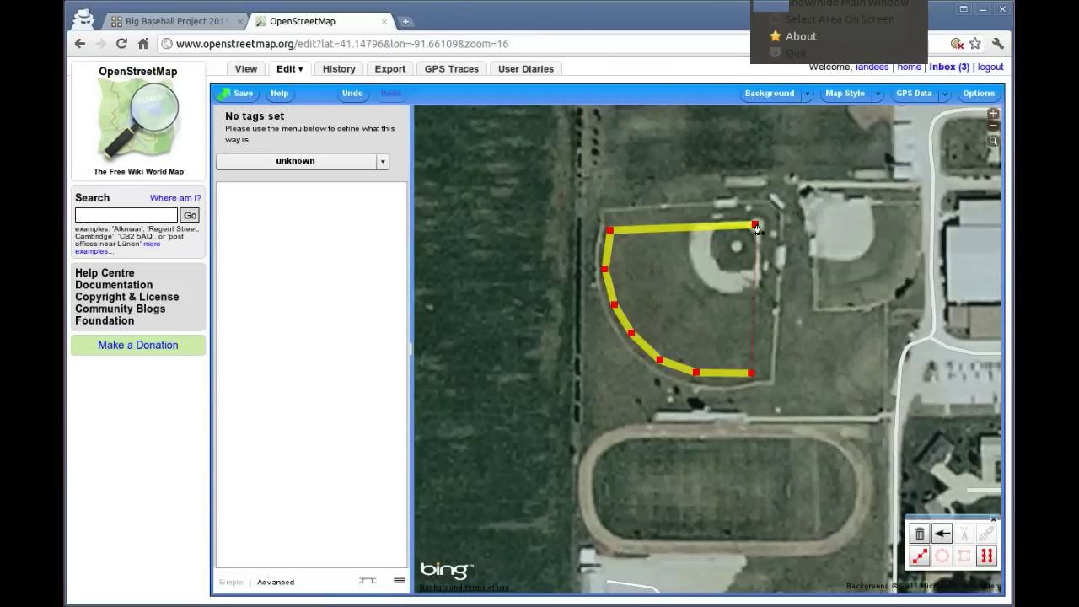
click(756, 225)
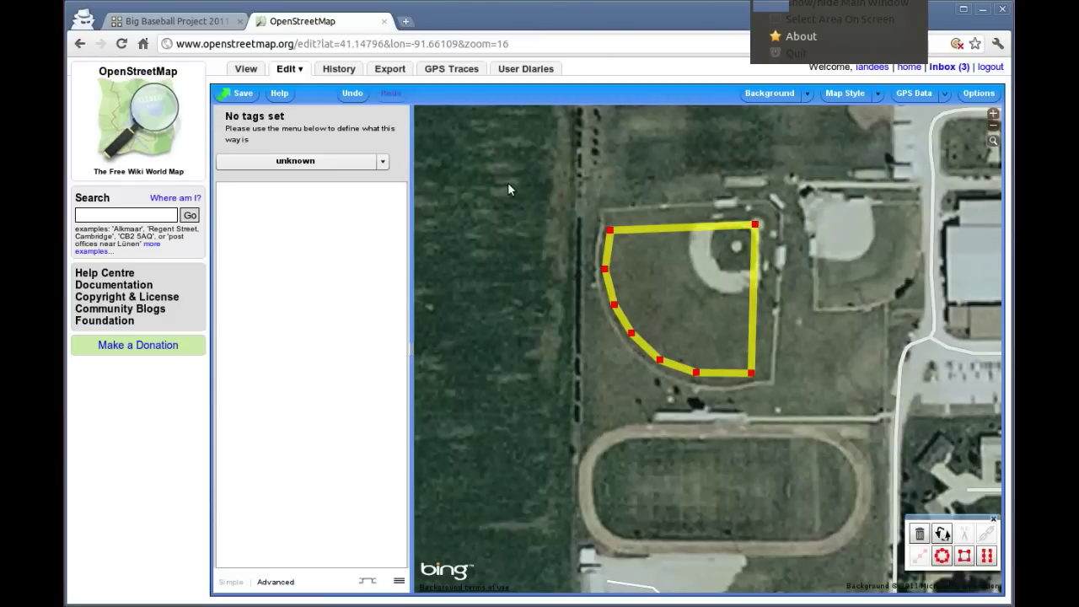
- Tag the western diamond outline with leisure=pitch
click(278, 582)
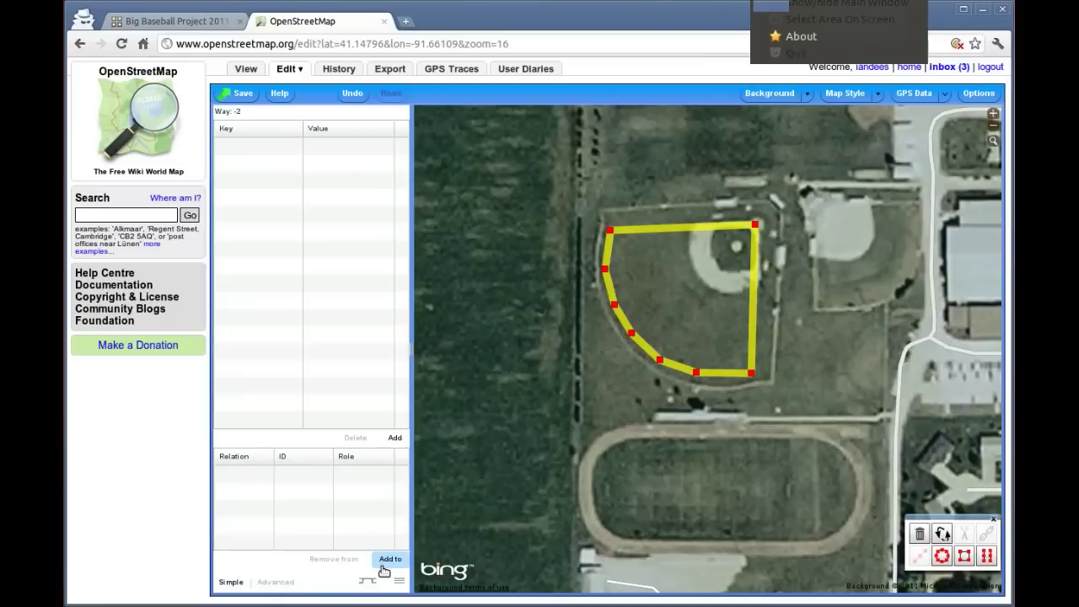
click(395, 439)
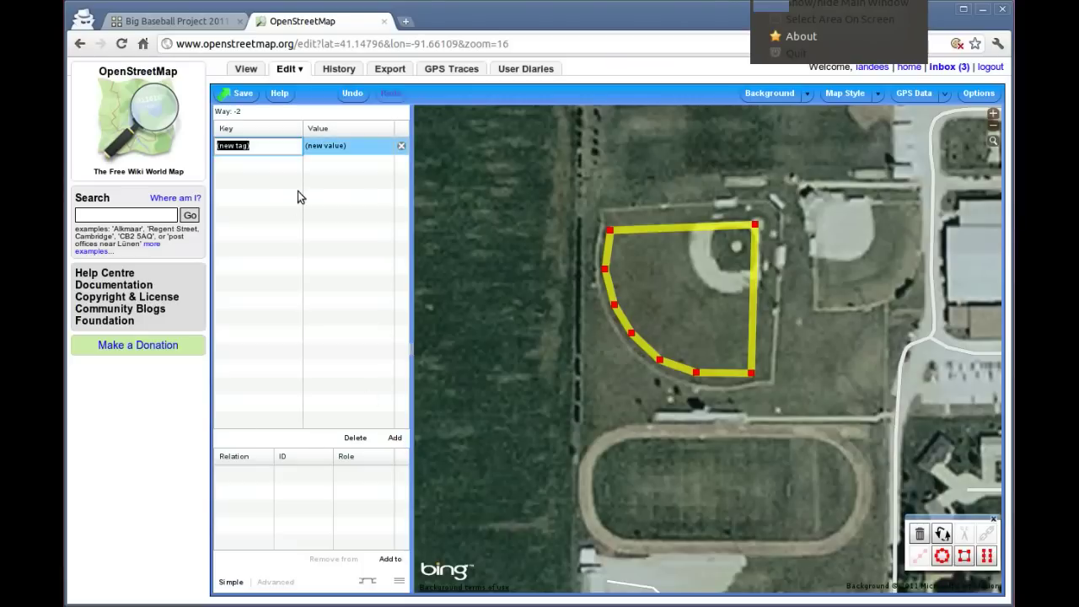
text(lei)
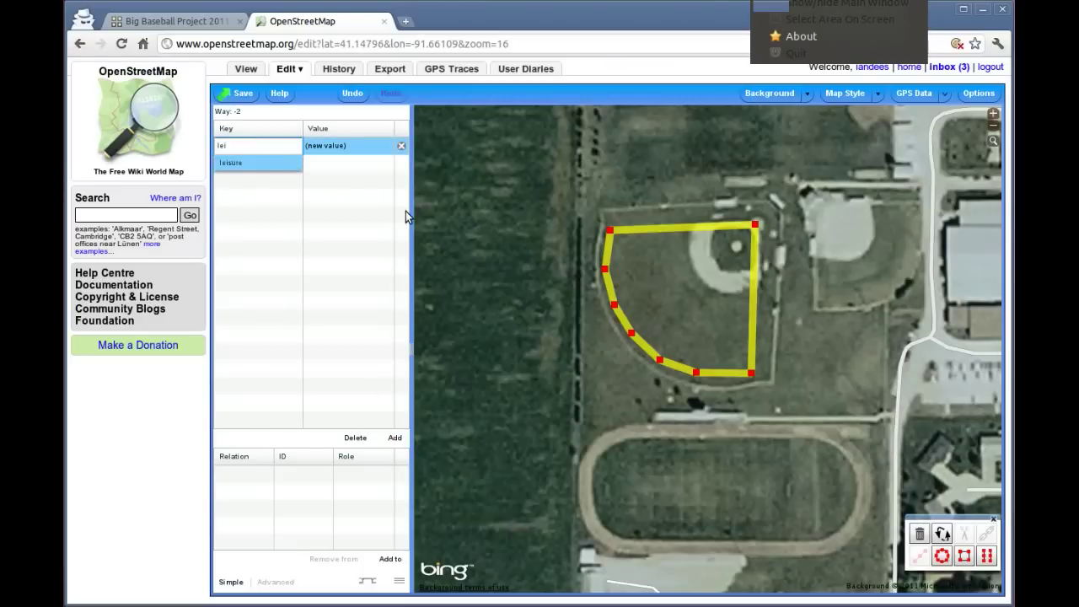
key(Tab)
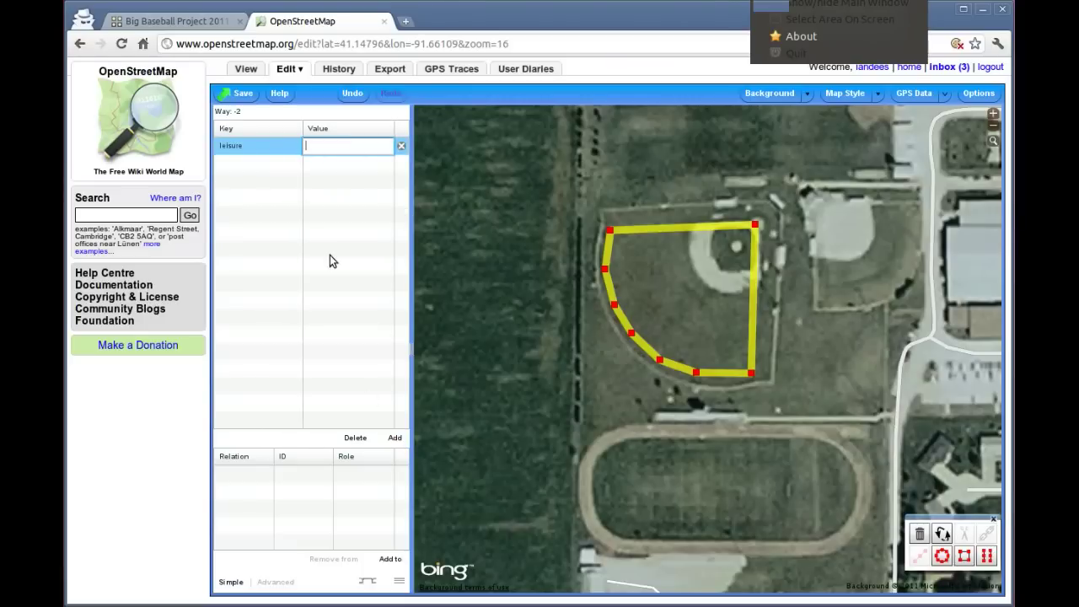
text(pitch)
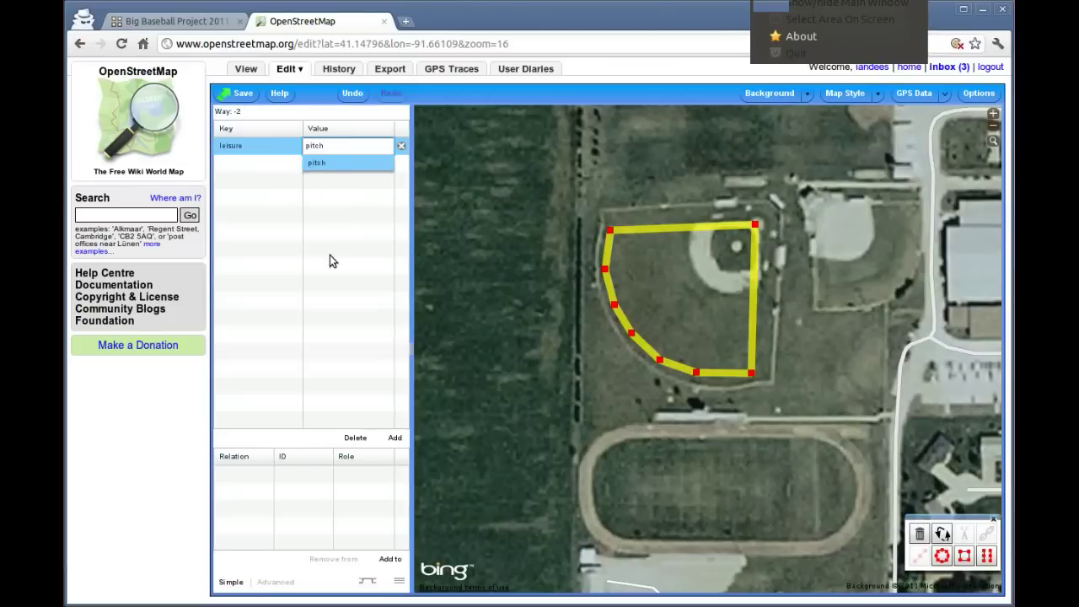
key(Return)
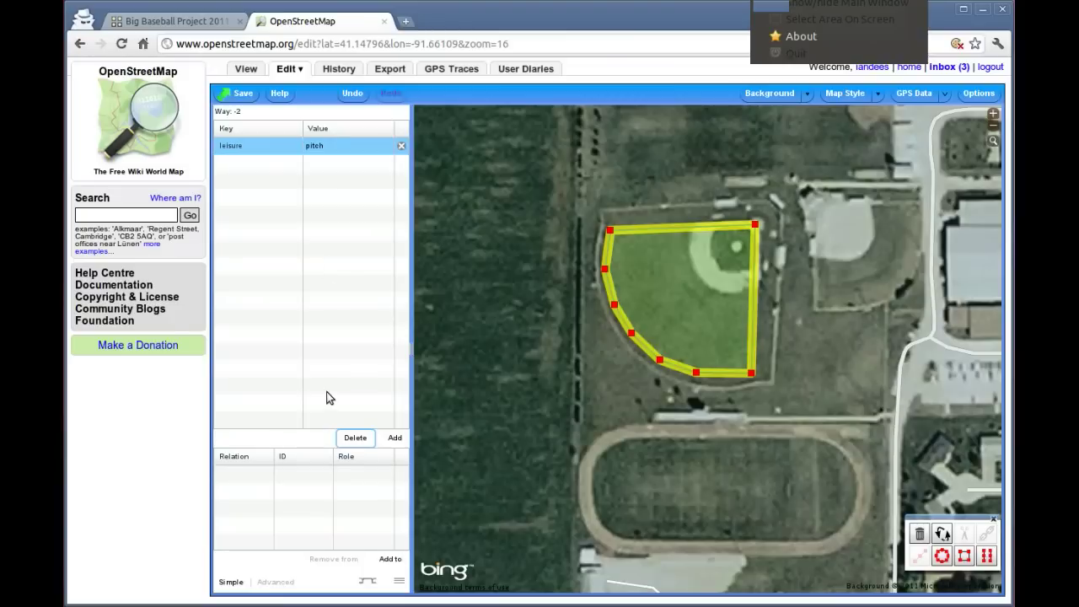
- Add sport=baseball to the western pitch and deselect it
click(402, 444)
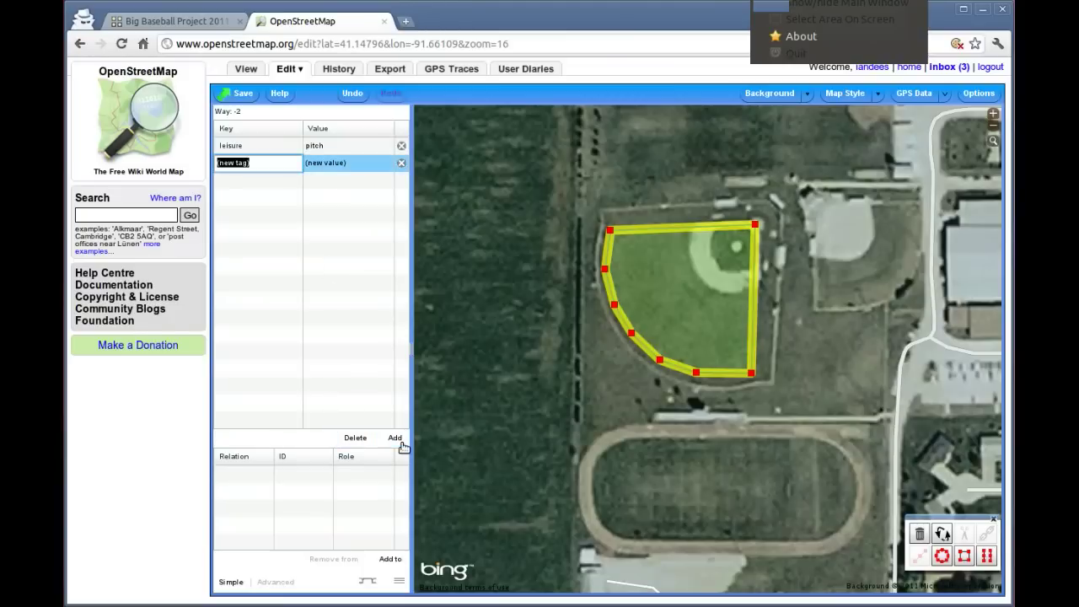
text(sport)
click(348, 163)
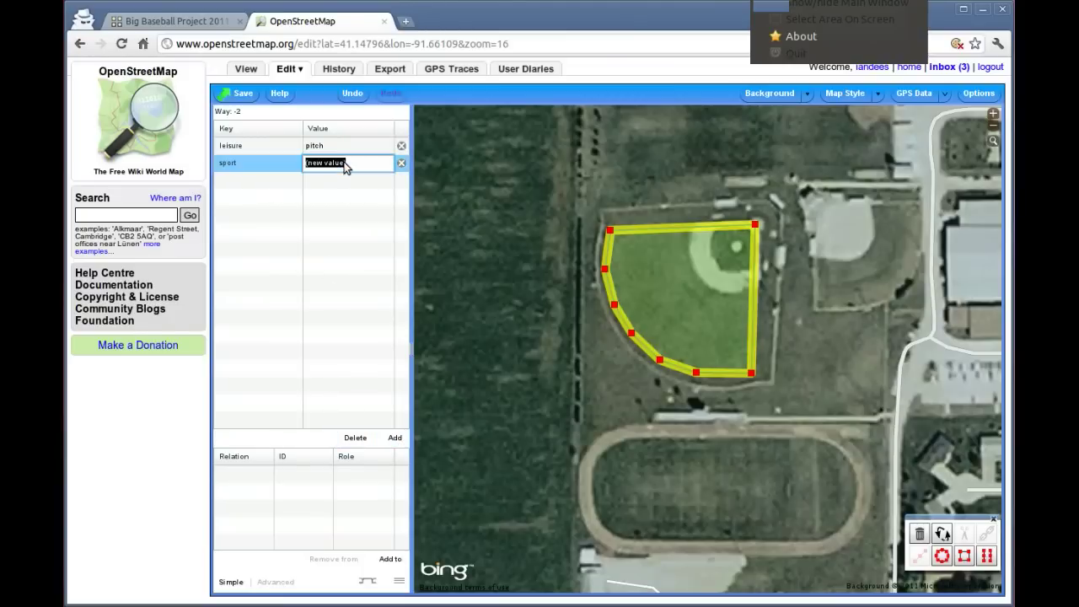
text(baseba)
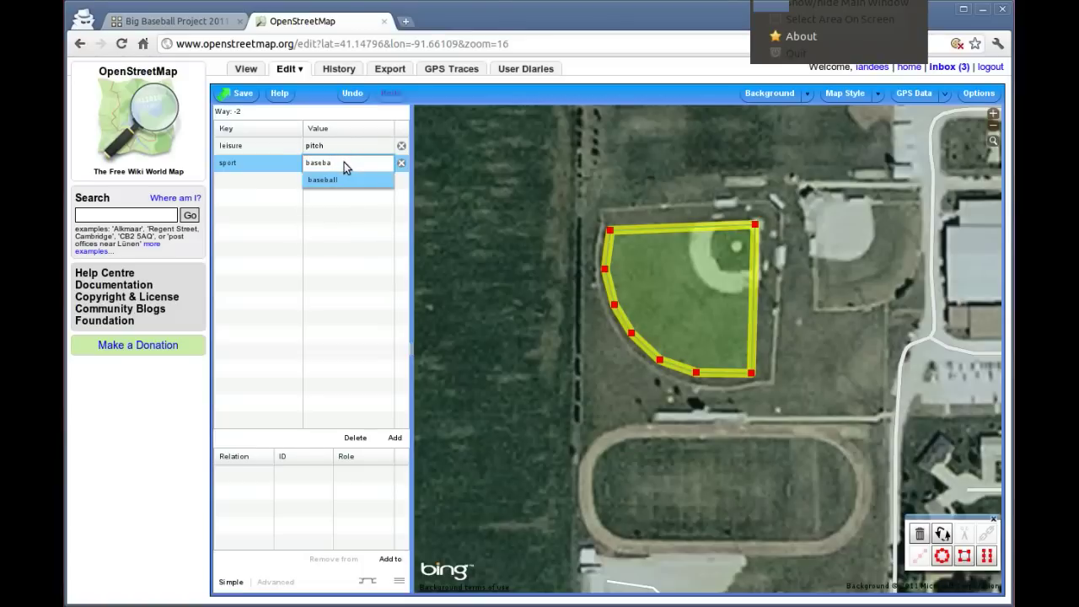
key(Tab)
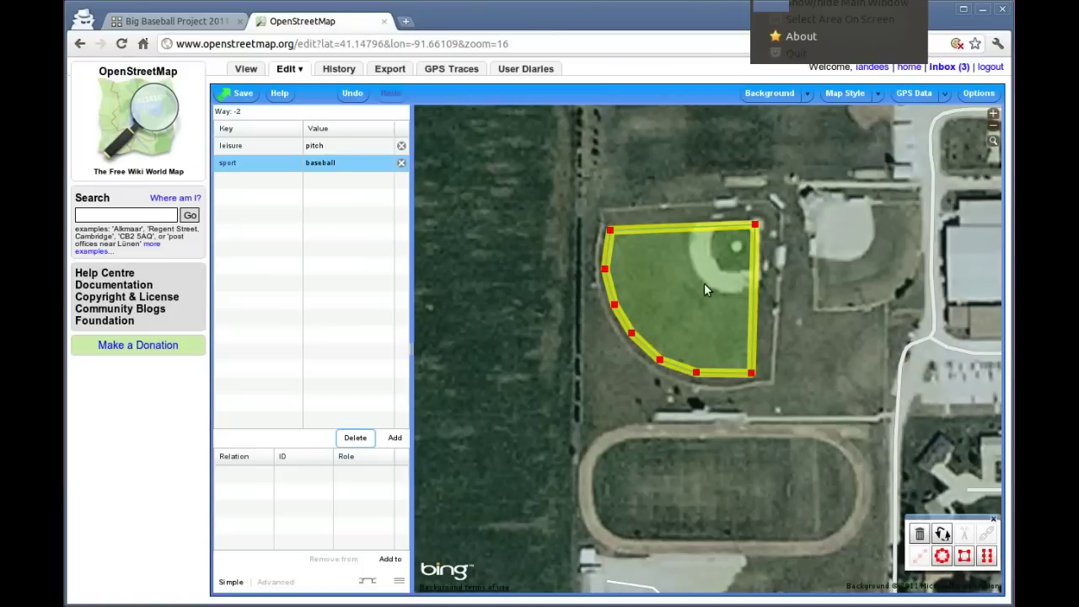
click(814, 224)
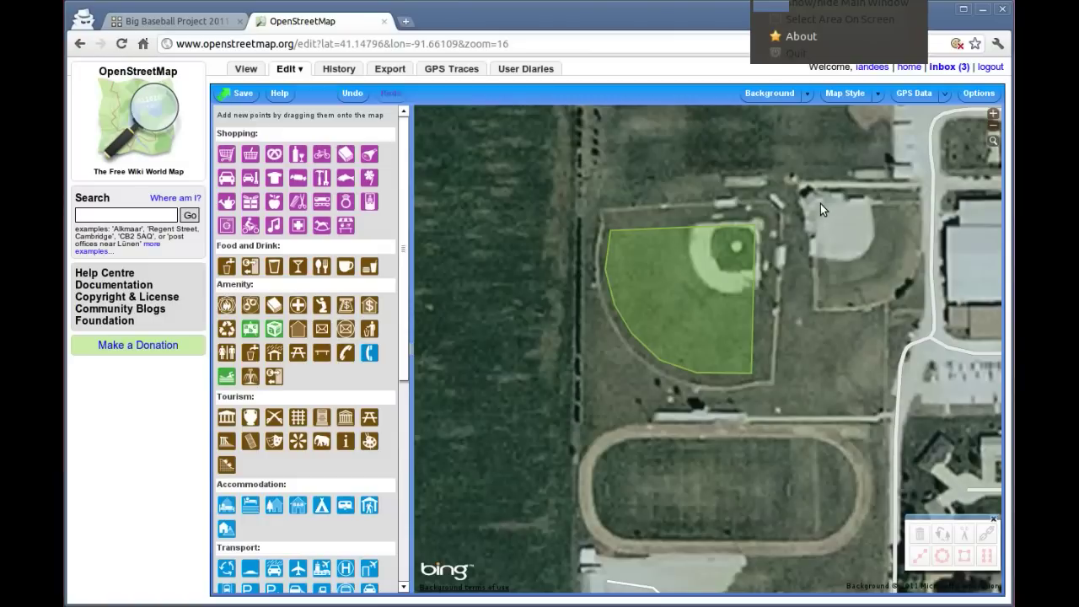
- Trace a closed outline around the eastern baseball diamond
click(817, 201)
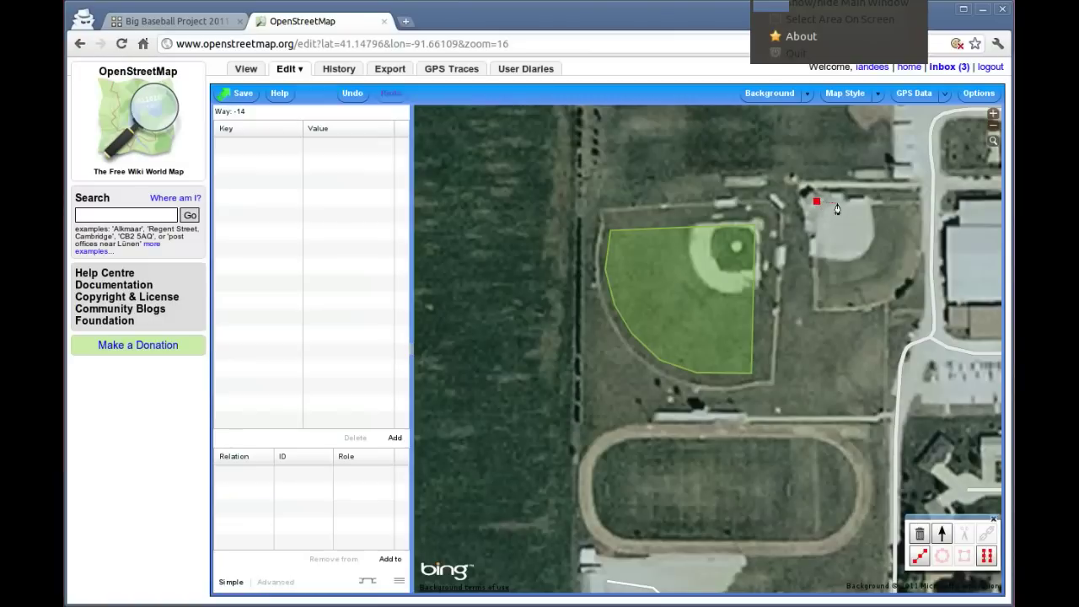
click(917, 202)
click(924, 253)
click(903, 291)
click(865, 307)
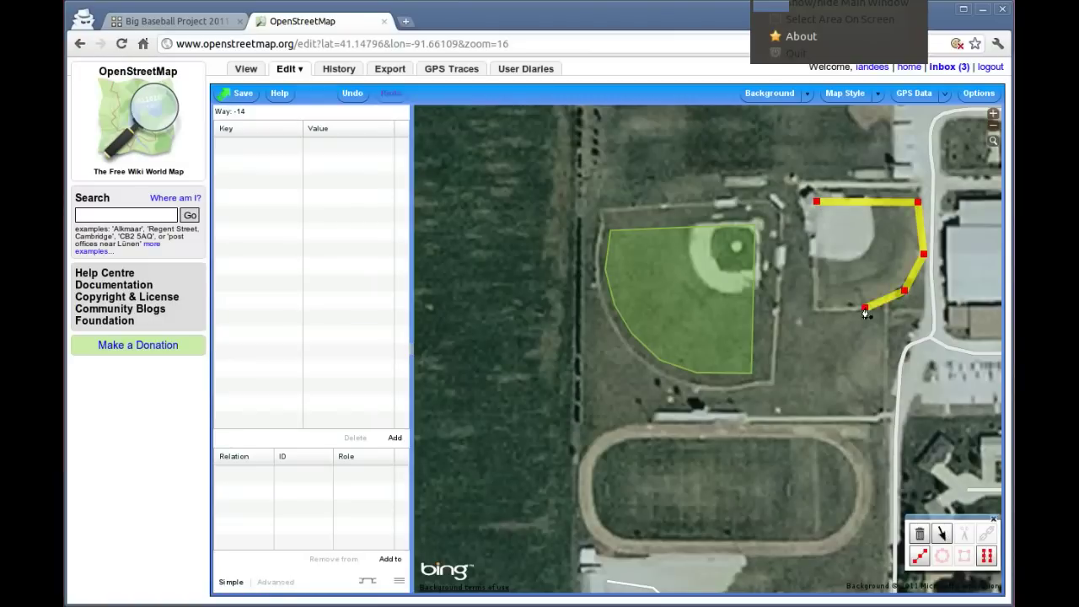
click(814, 308)
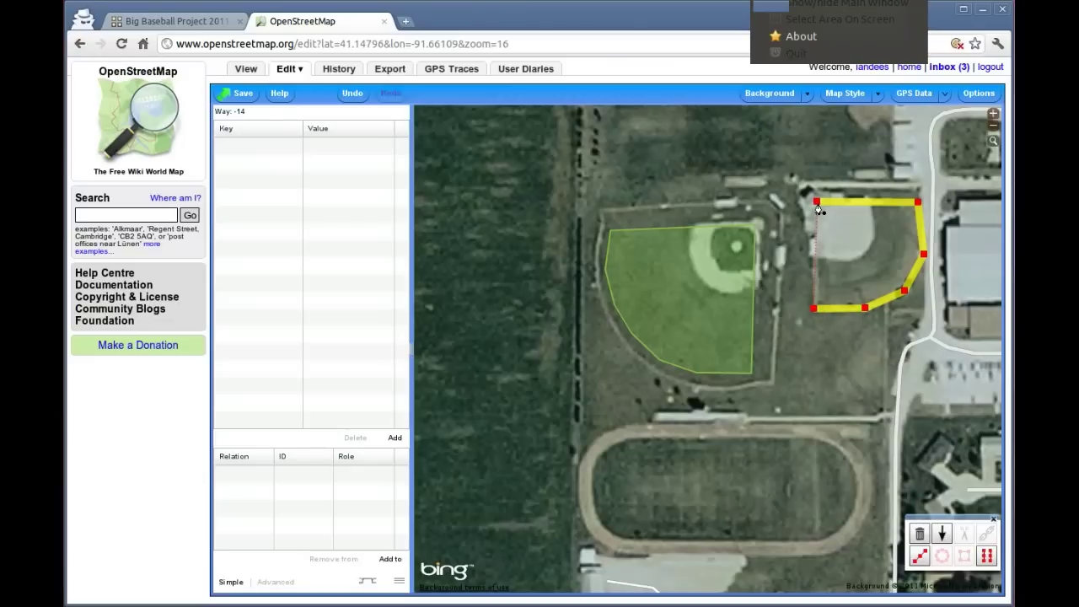
click(818, 204)
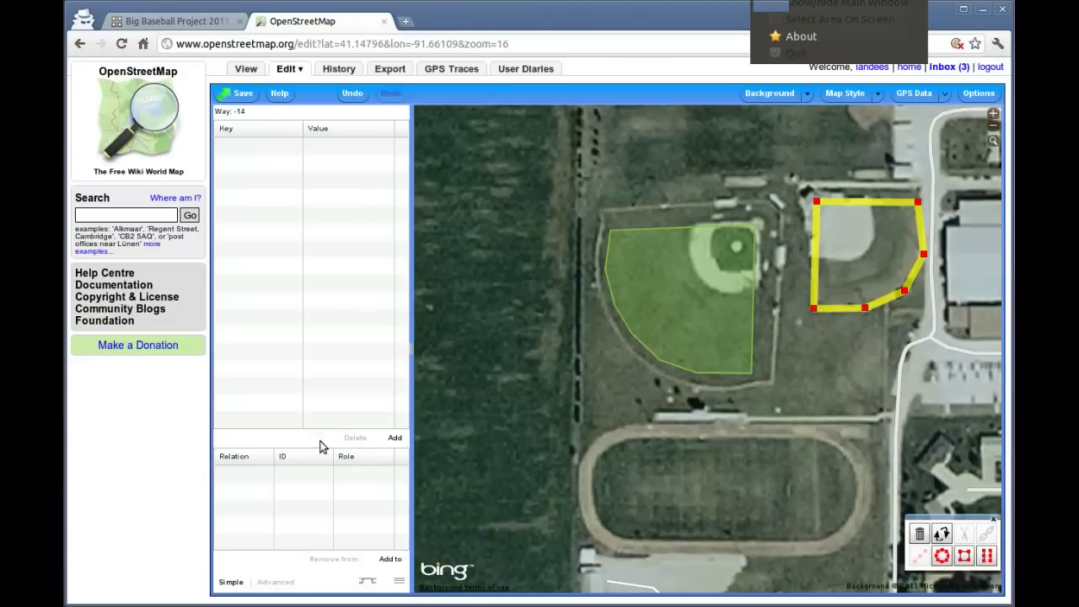
- Tag the eastern diamond outline with leisure=pitch
click(394, 435)
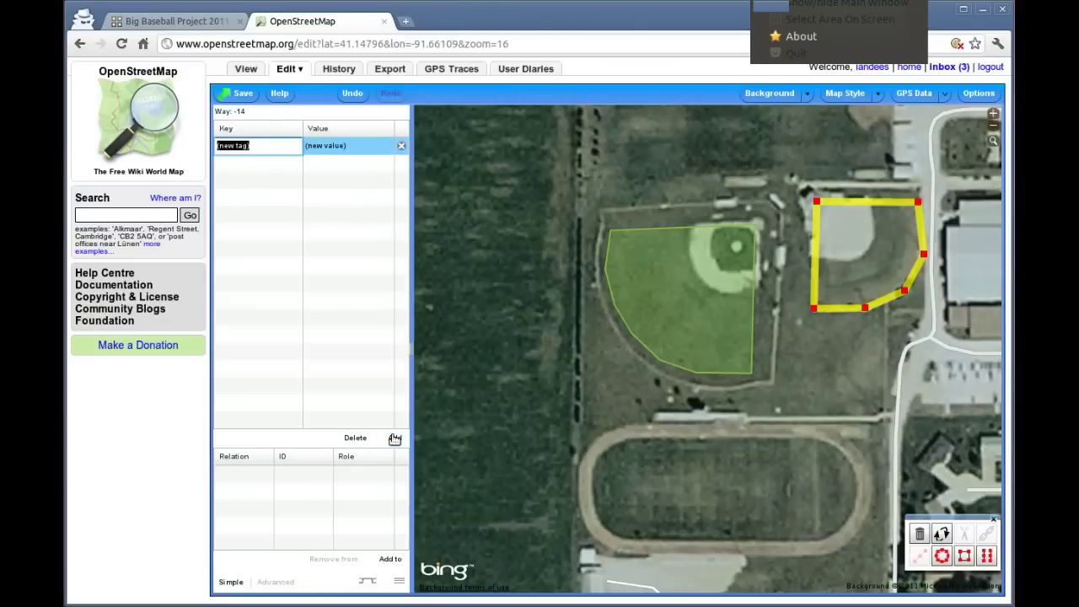
text(l)
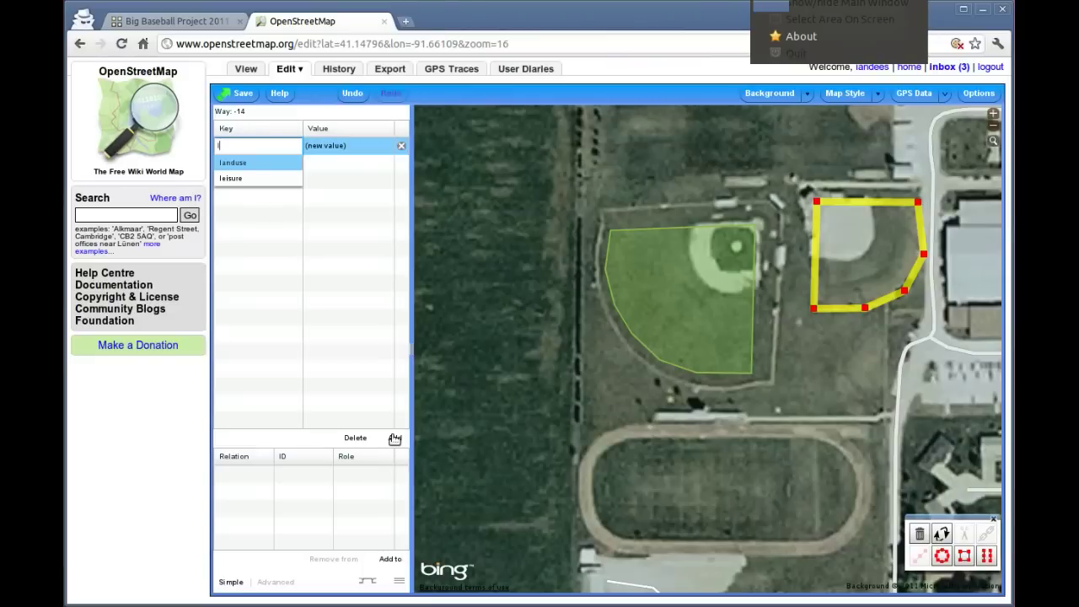
text(eisure)
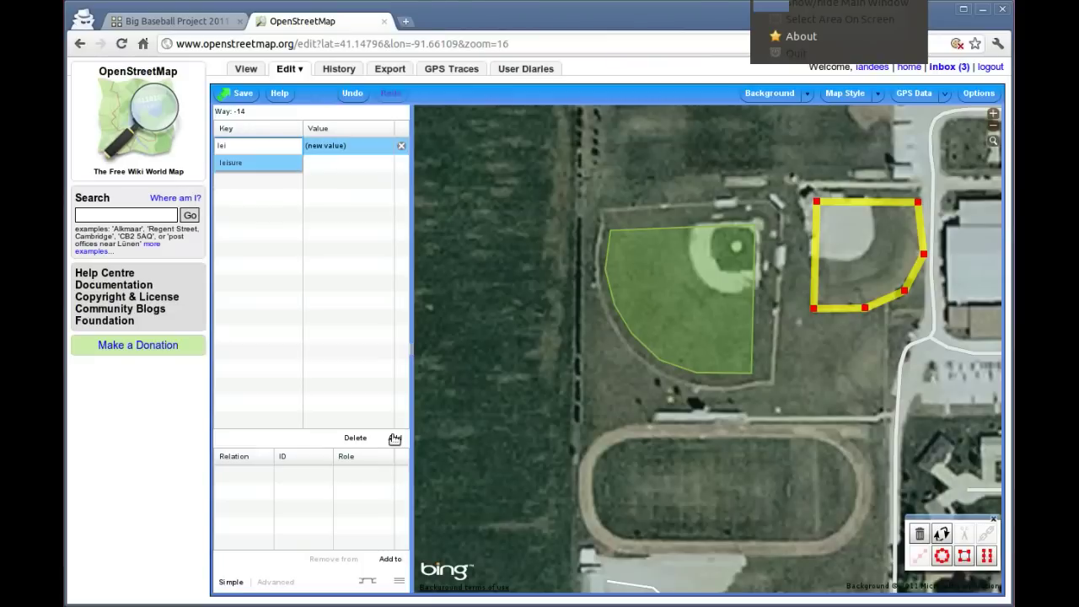
key(Tab)
text(pitch)
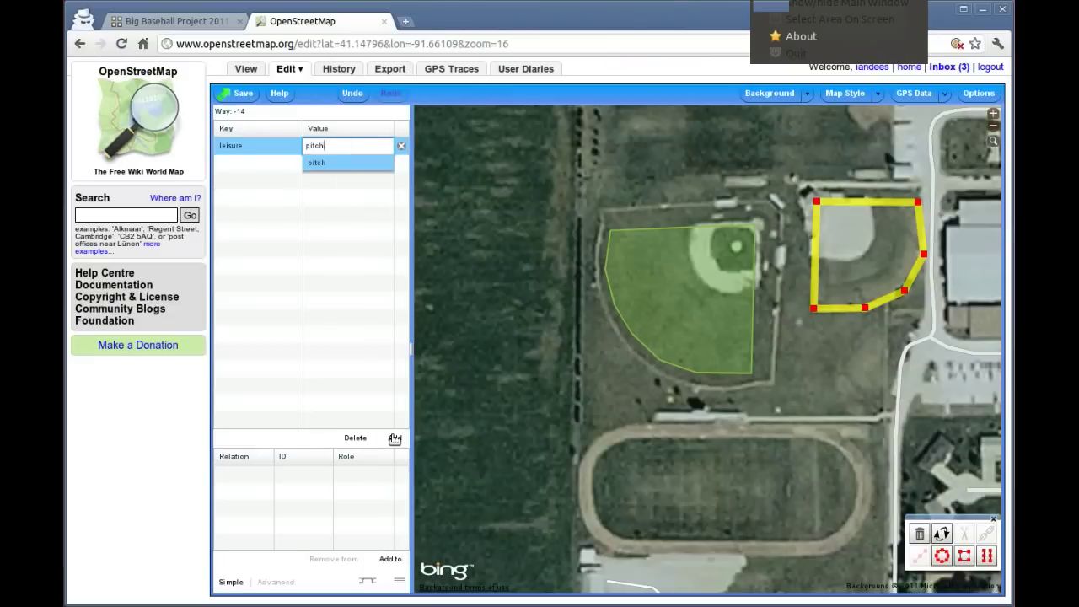
key(Return)
- Add sport=baseball to the eastern pitch and deselect it
click(396, 439)
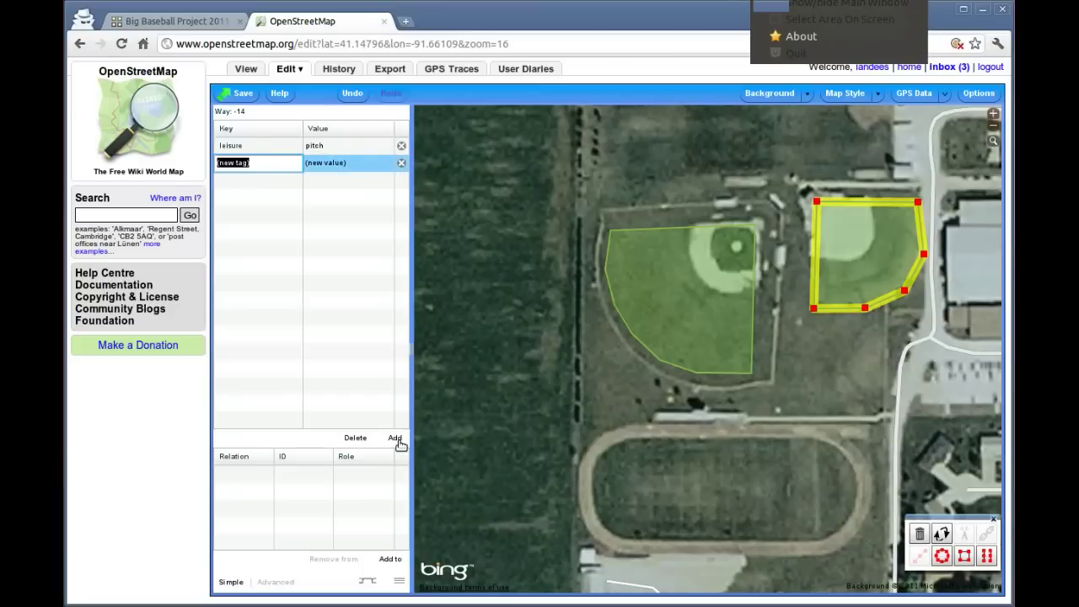
text(sport)
key(Tab)
text(ba)
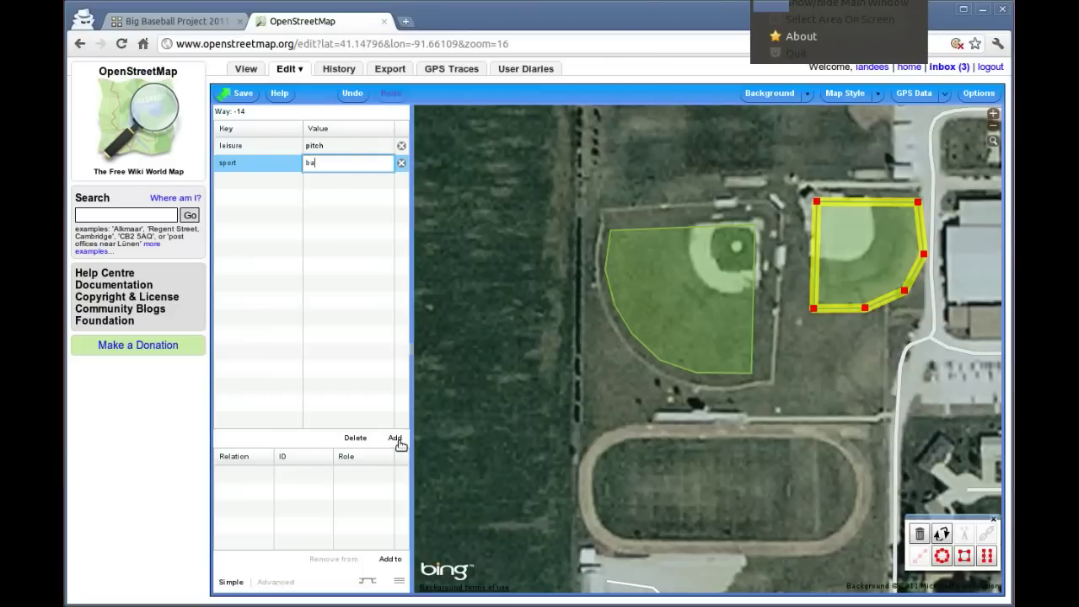
text(seball)
key(Tab)
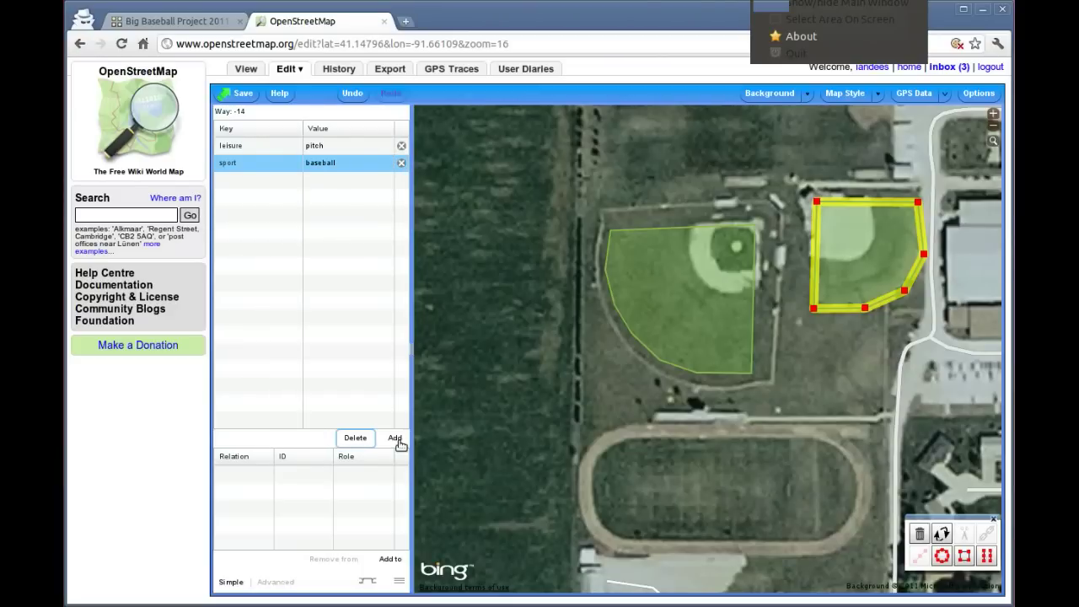
click(789, 318)
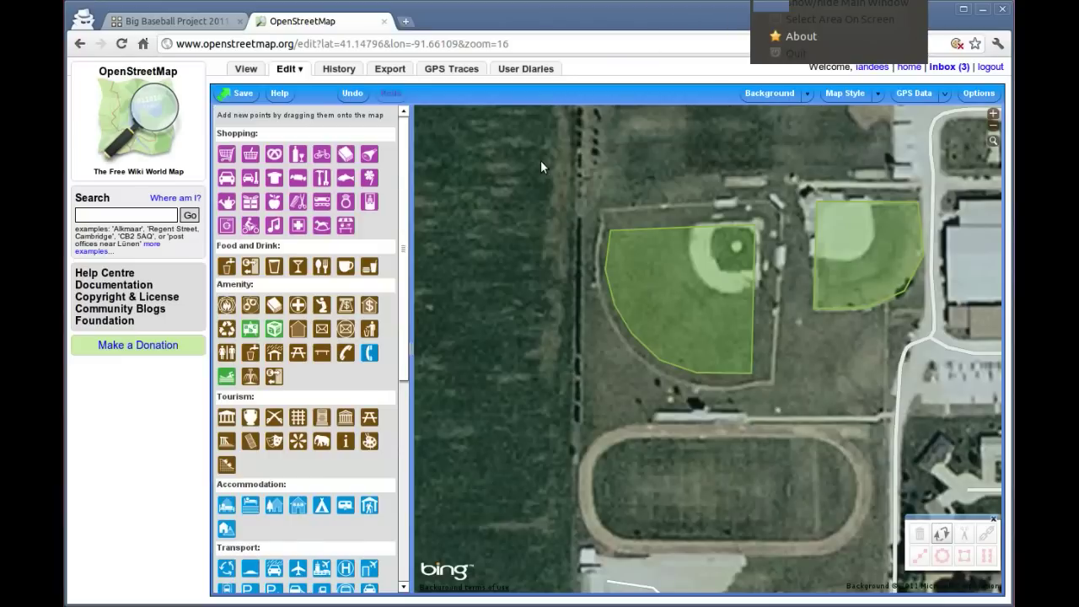
- Upload the edits with the comment 'Baseball diamonds for the big baseball project 2011.'
click(233, 98)
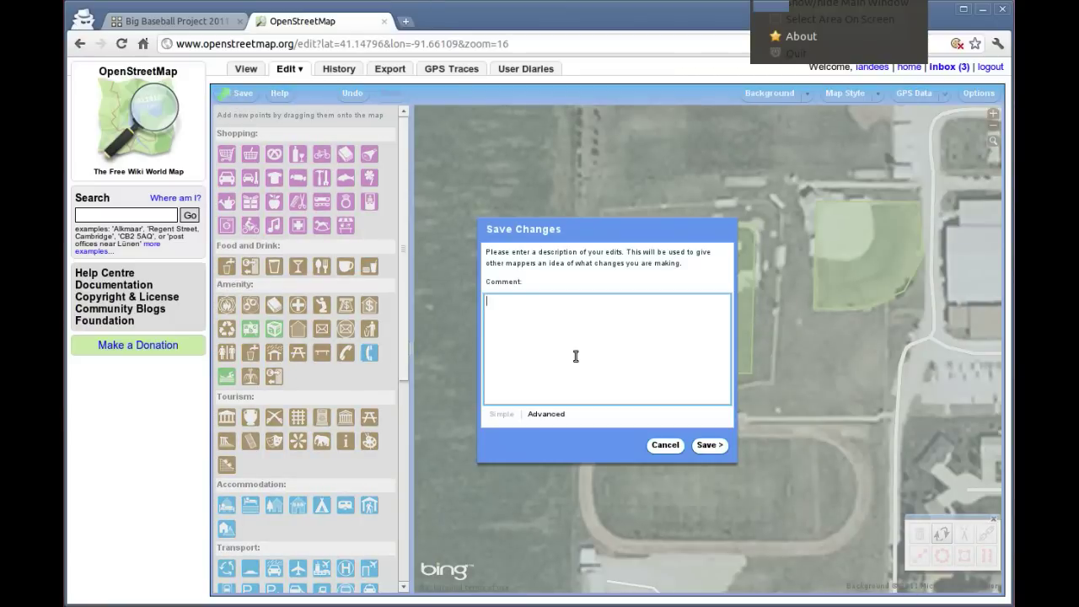
text(Baseball diamonds for the big baseball project 2011.)
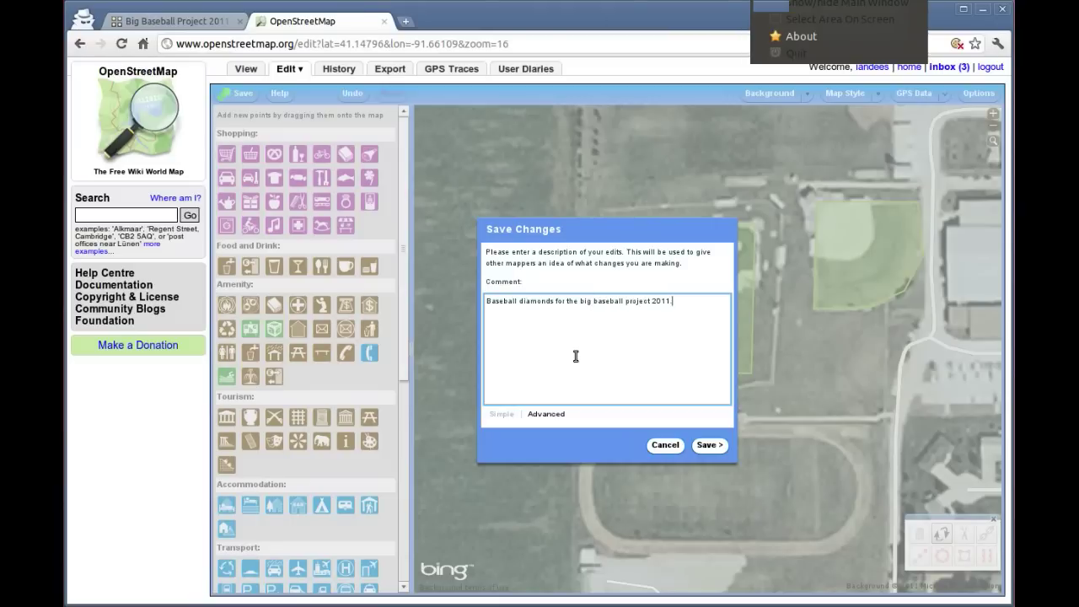
click(717, 446)
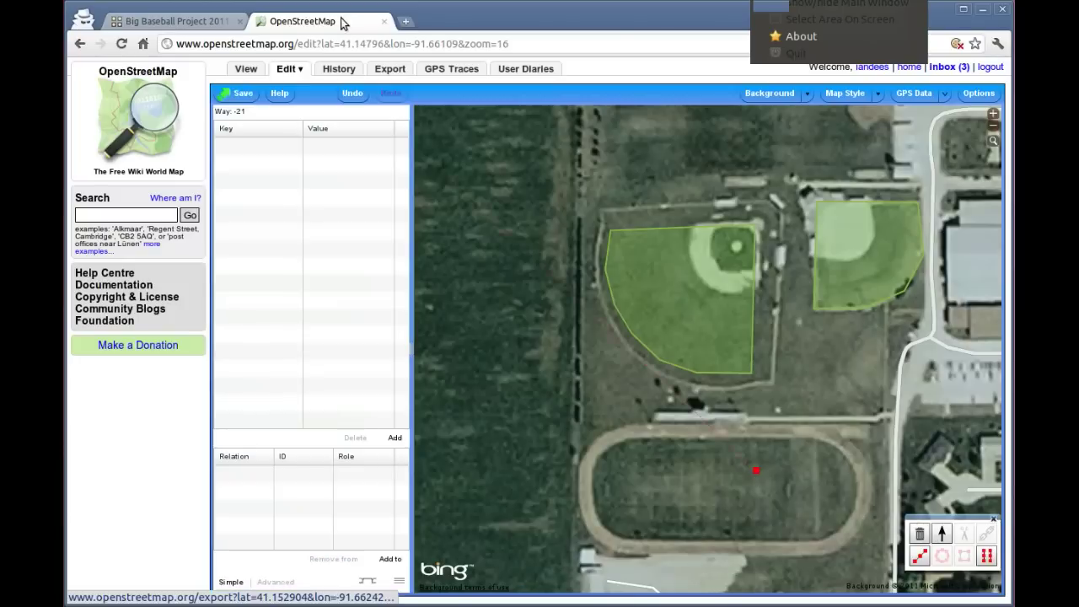
- Open the public map view of Wayland in a new tab and reload it
click(413, 25)
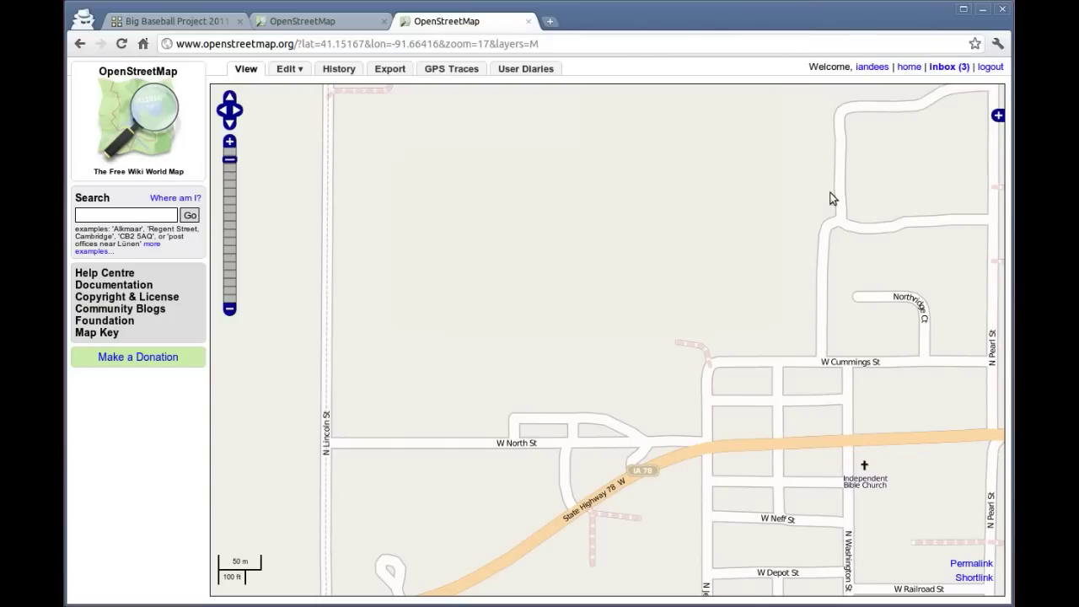
drag(830, 198, 788, 238)
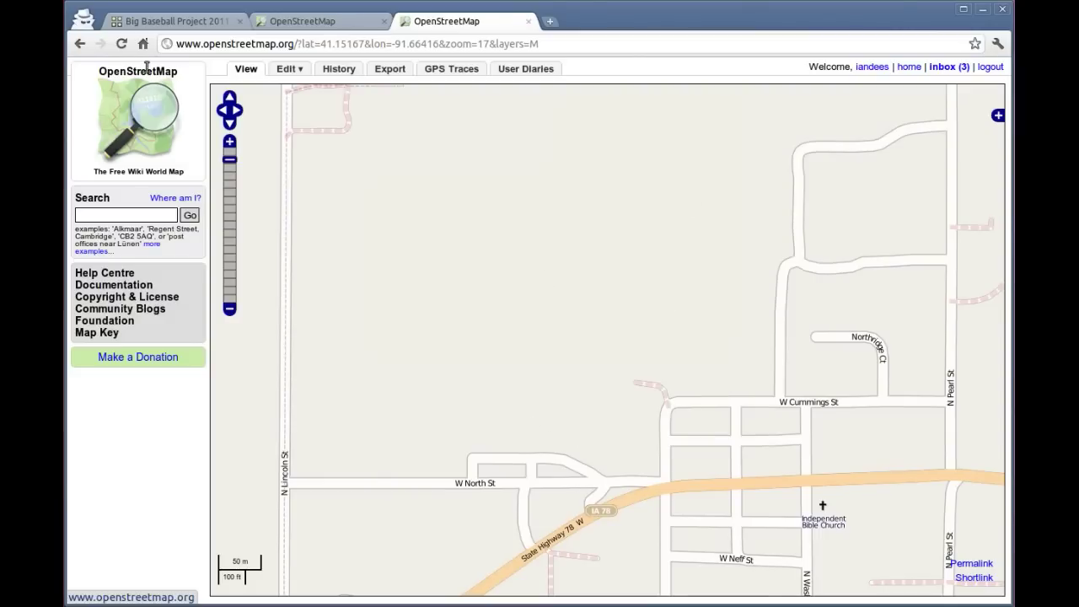
click(121, 44)
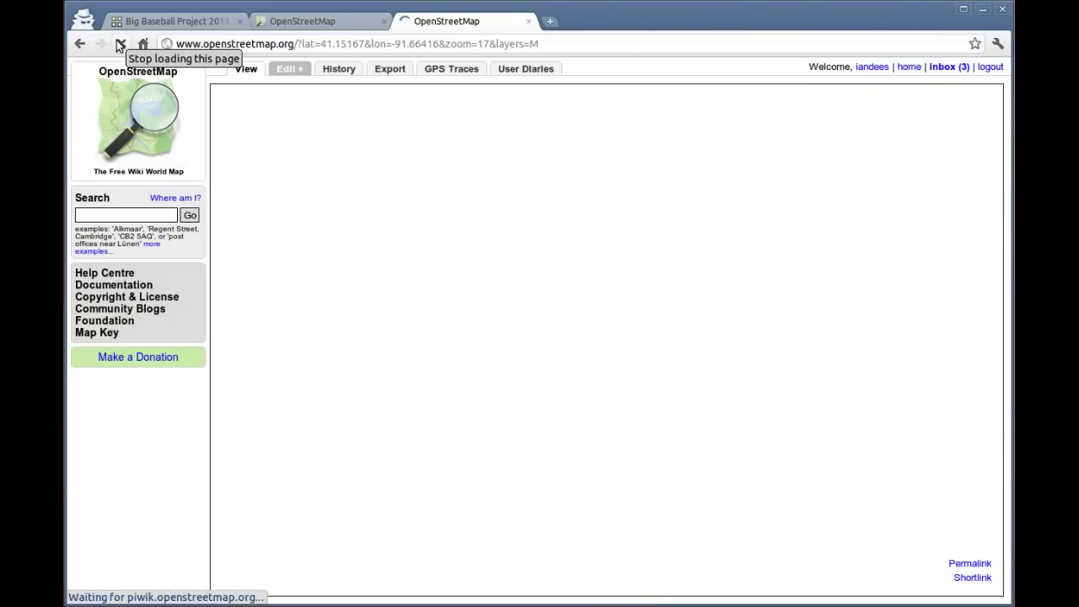